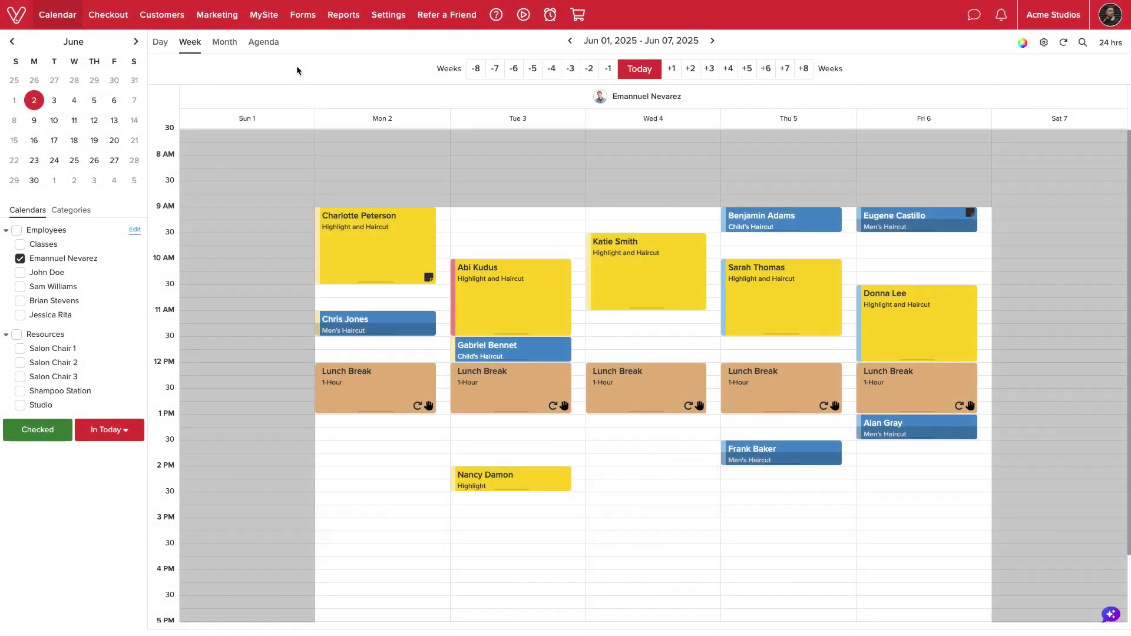
- Switch from the weekly appointment calendar to the Marketing dashboard
click(233, 25)
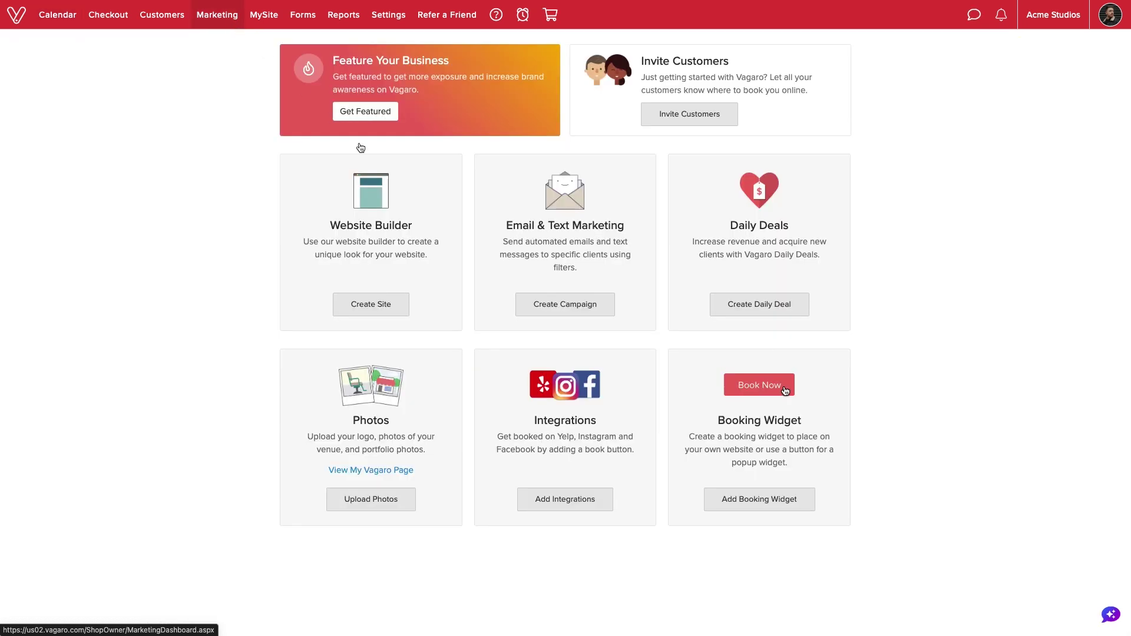
- Open Email & Text Marketing campaigns and begin a blank new campaign
click(525, 313)
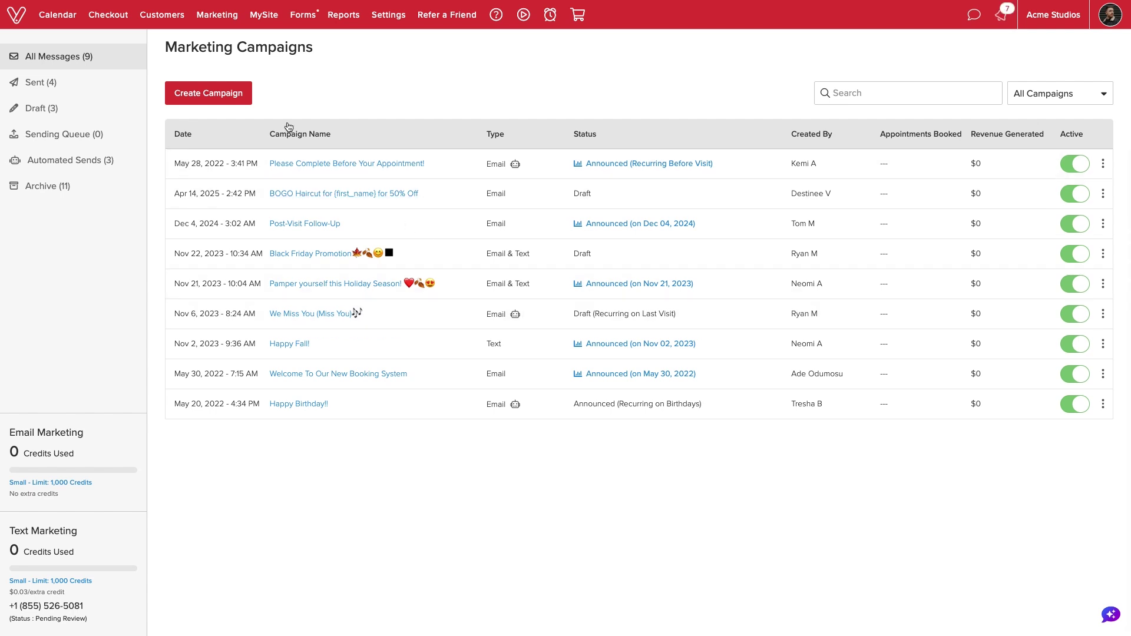
click(245, 102)
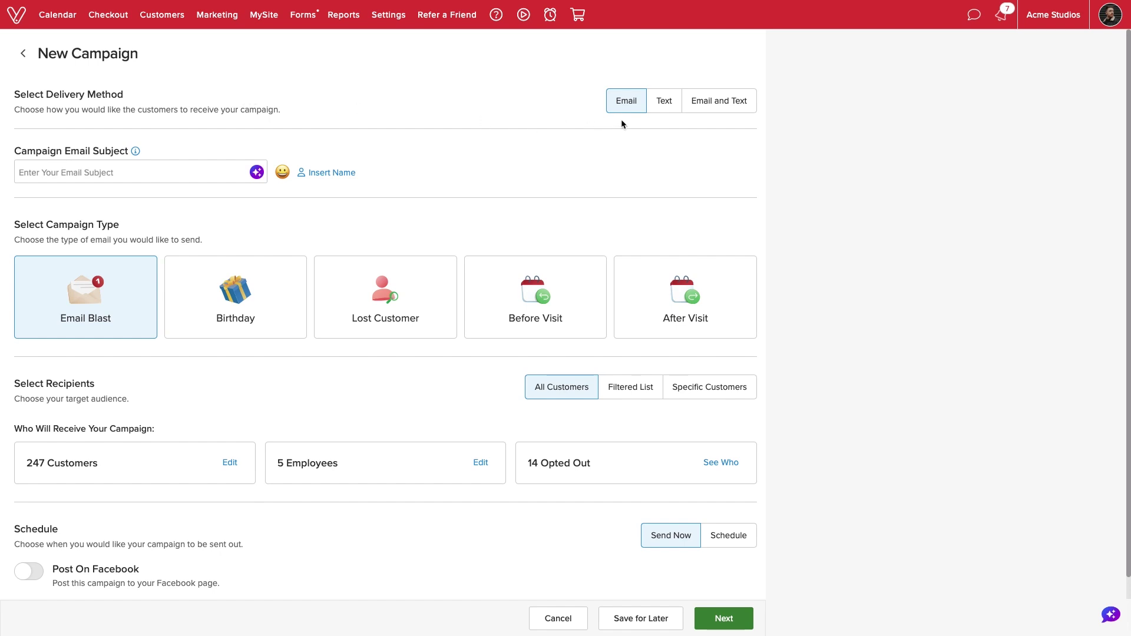
- Choose Email and Text delivery and enter subject 'Happy Birthday, ' plus the First Name field and '!'
click(698, 113)
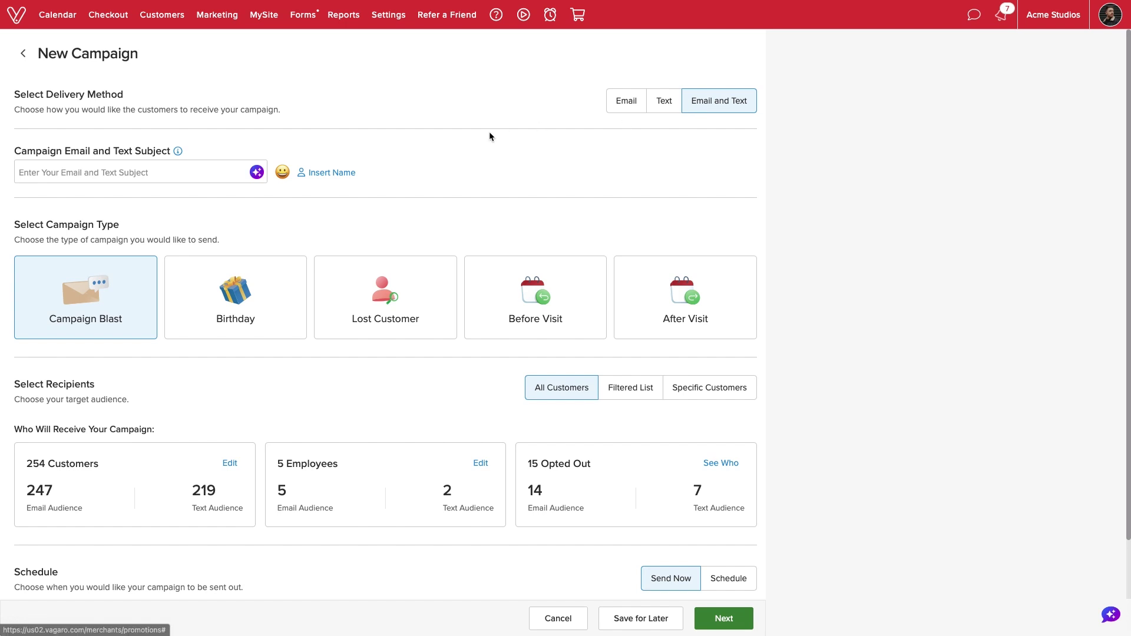
click(166, 173)
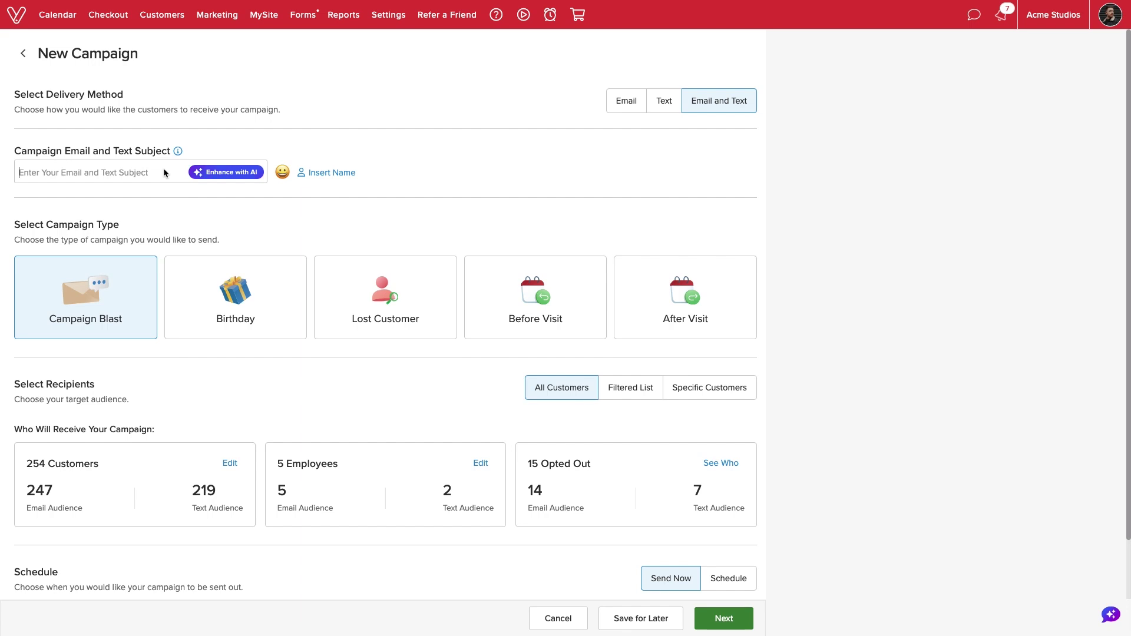
text(Happy )
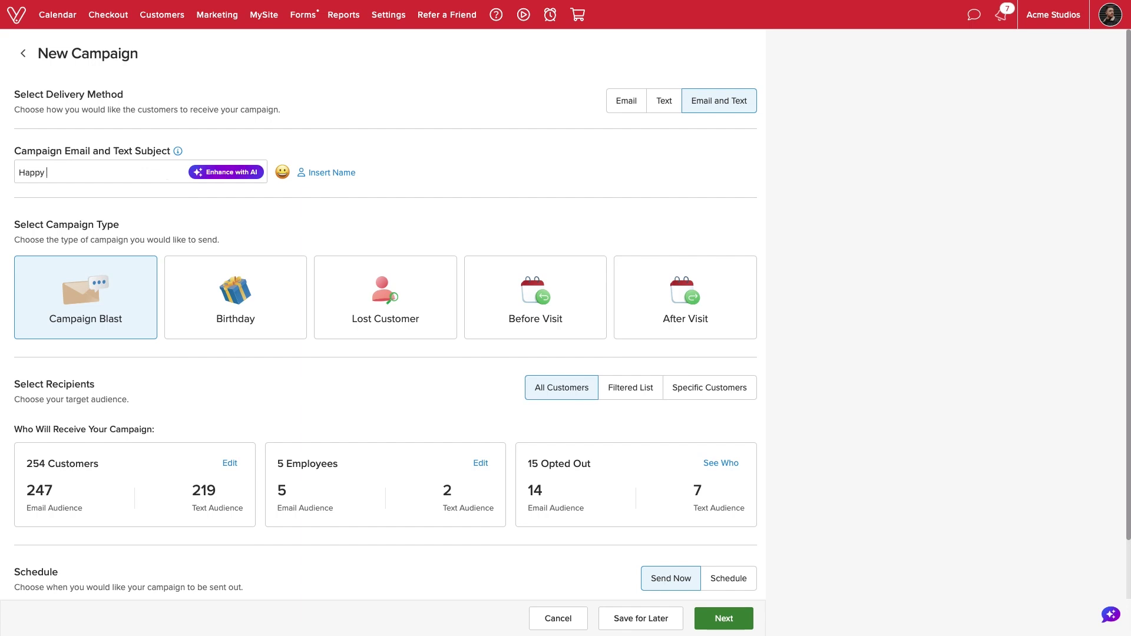
text(Birthday,)
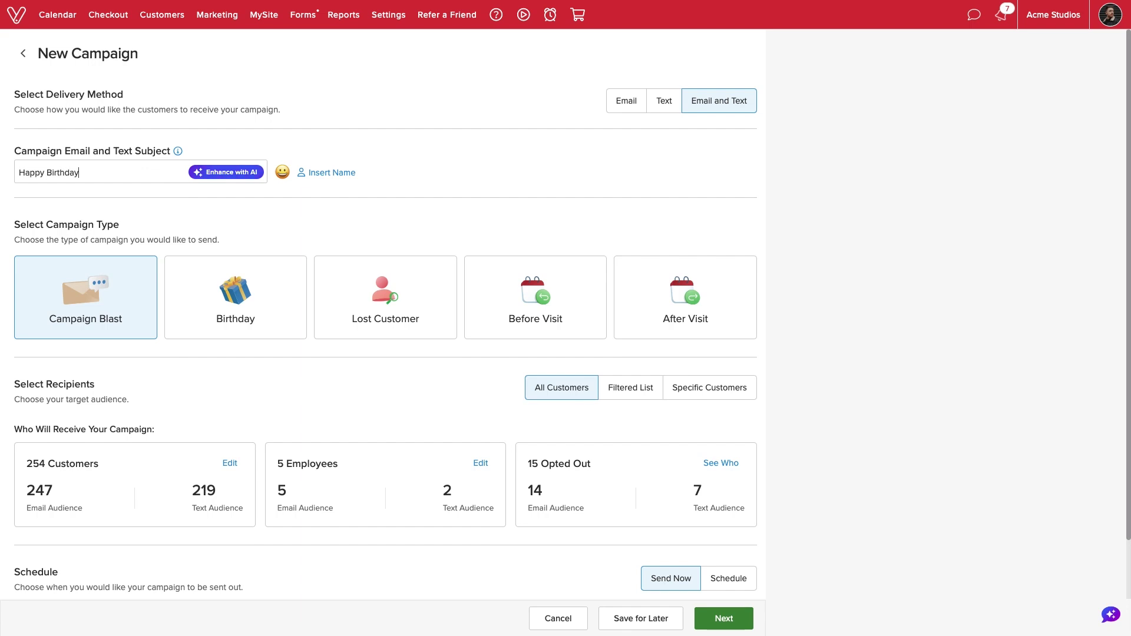
click(278, 174)
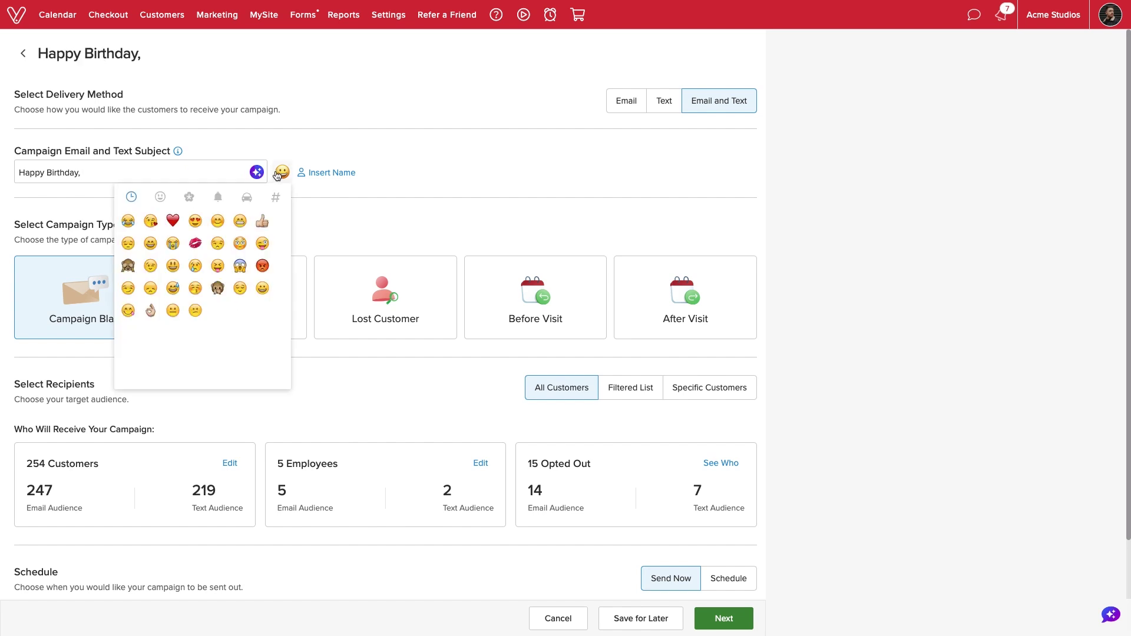
click(278, 174)
click(315, 174)
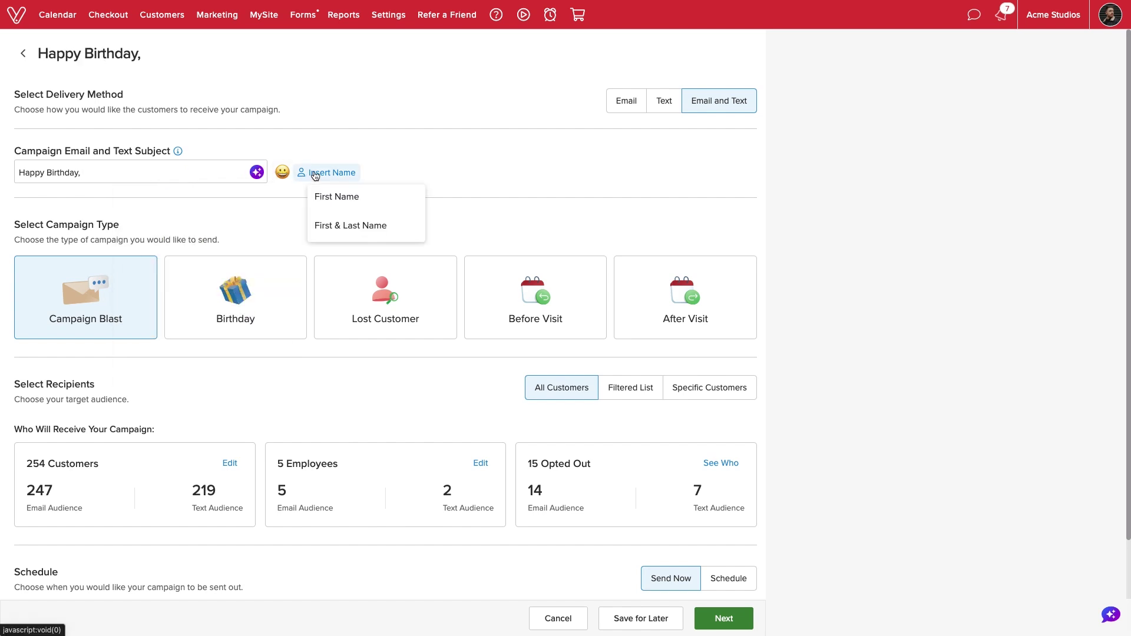
click(322, 195)
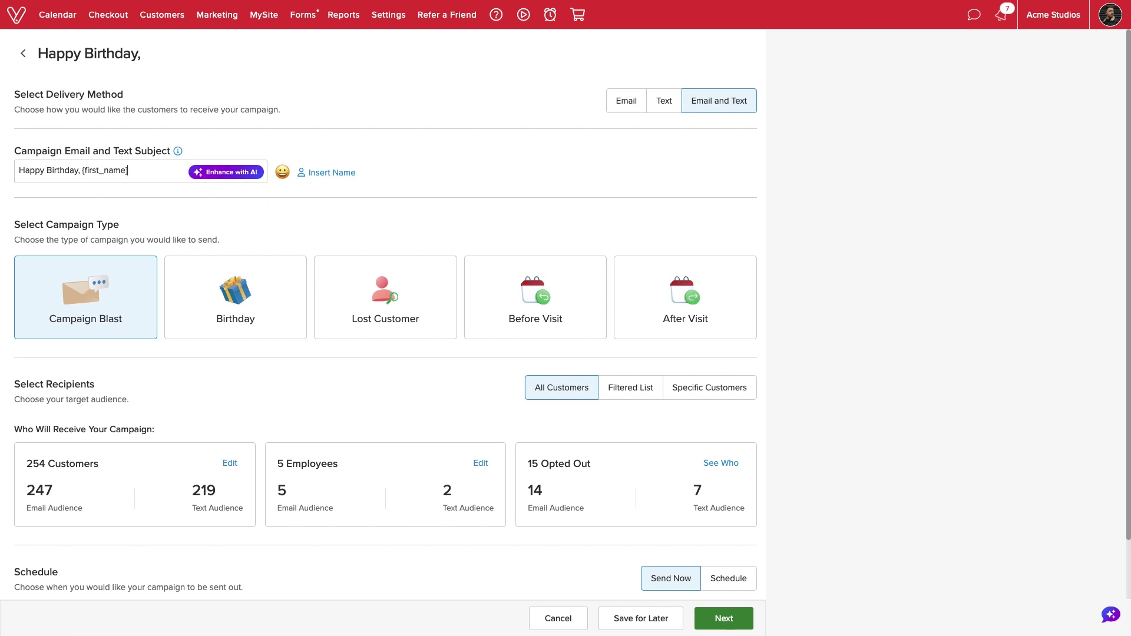
text(!)
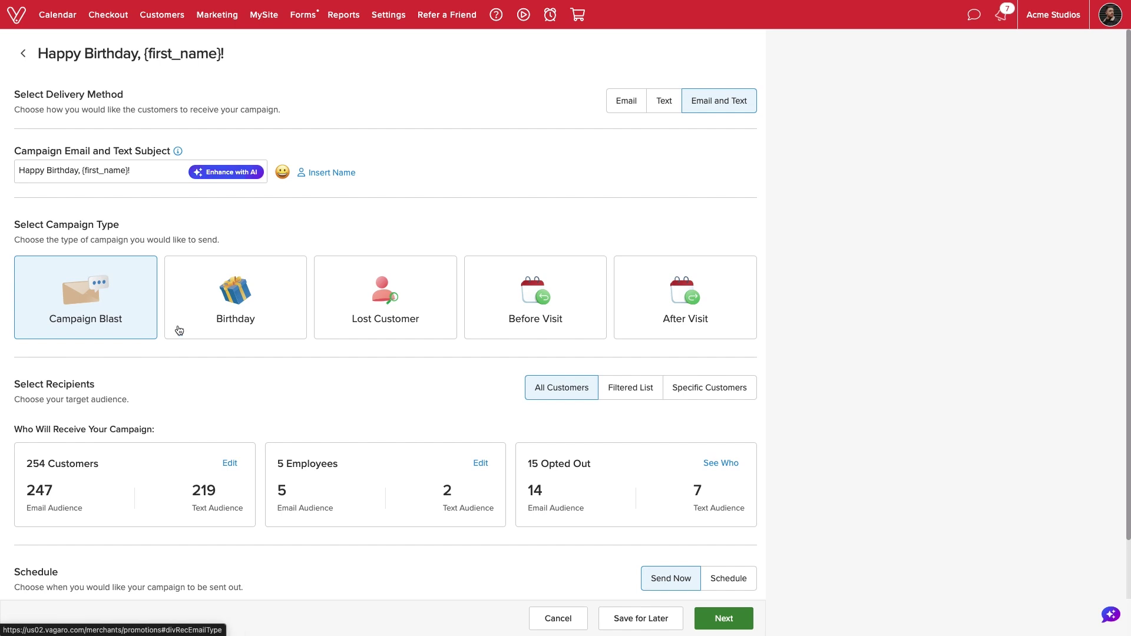
- Try the Birthday, Lost Customer, Before Visit and After Visit types, raising the After Visit days
click(276, 313)
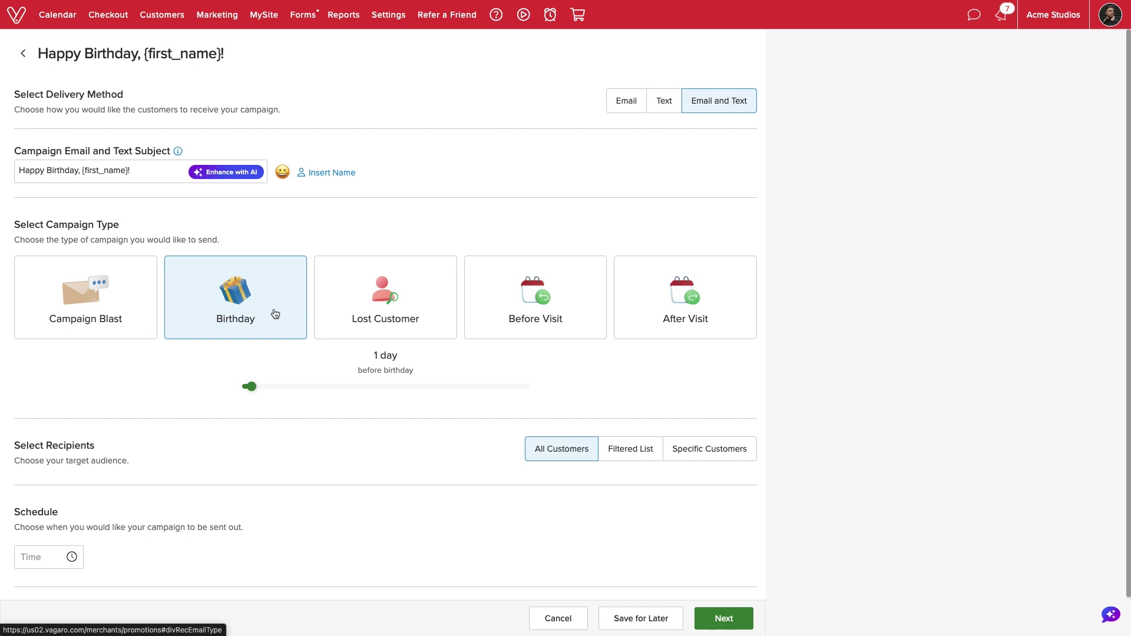
click(439, 307)
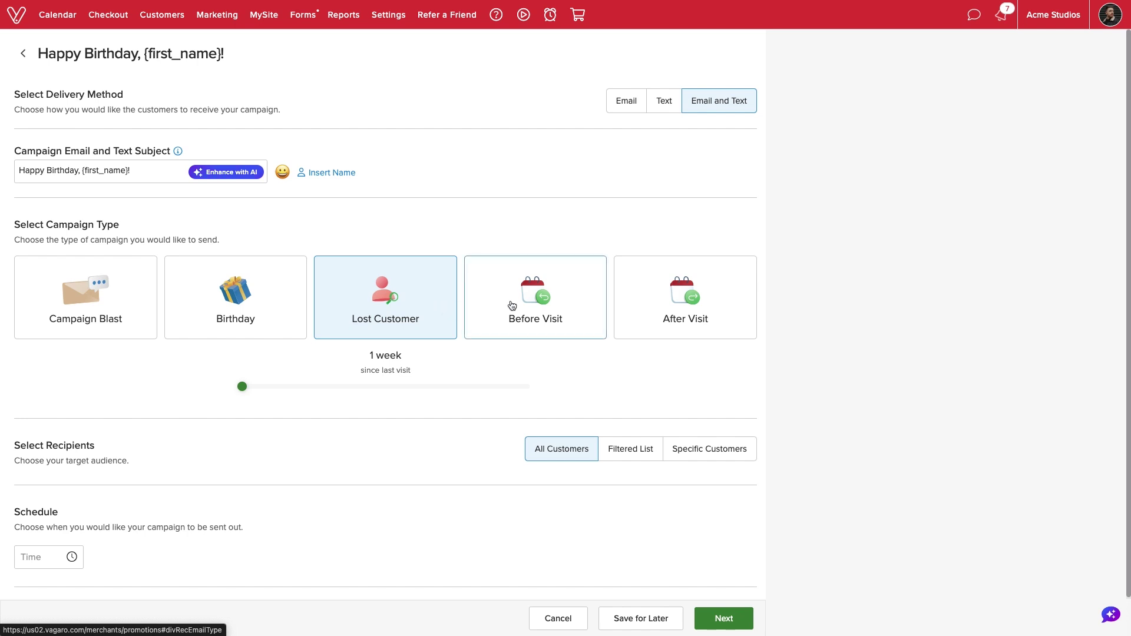
click(583, 306)
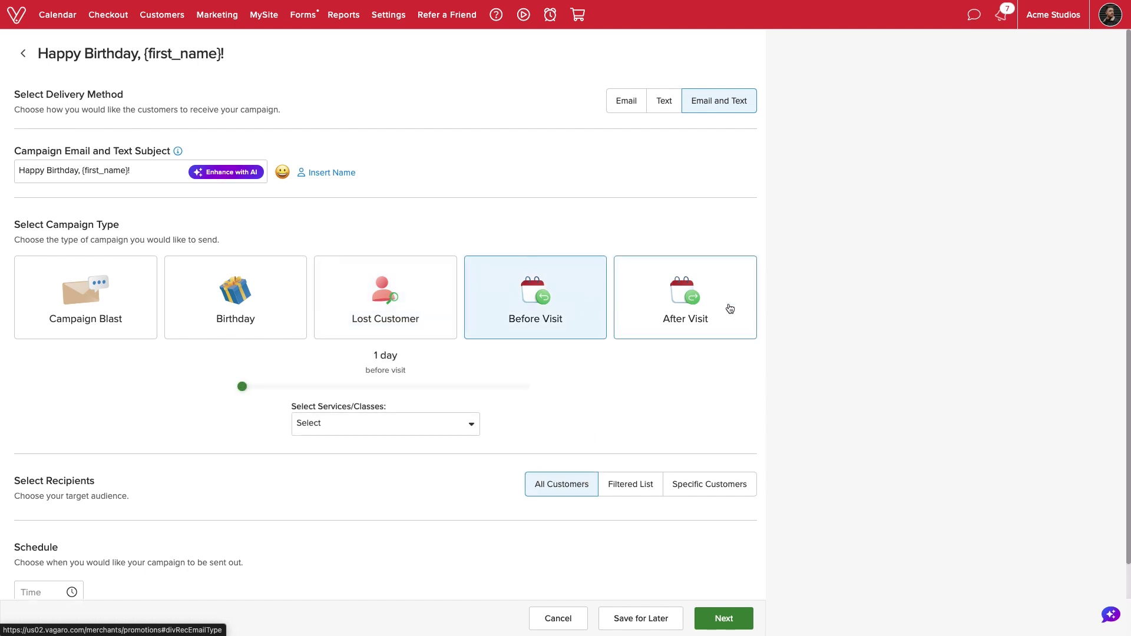
click(728, 308)
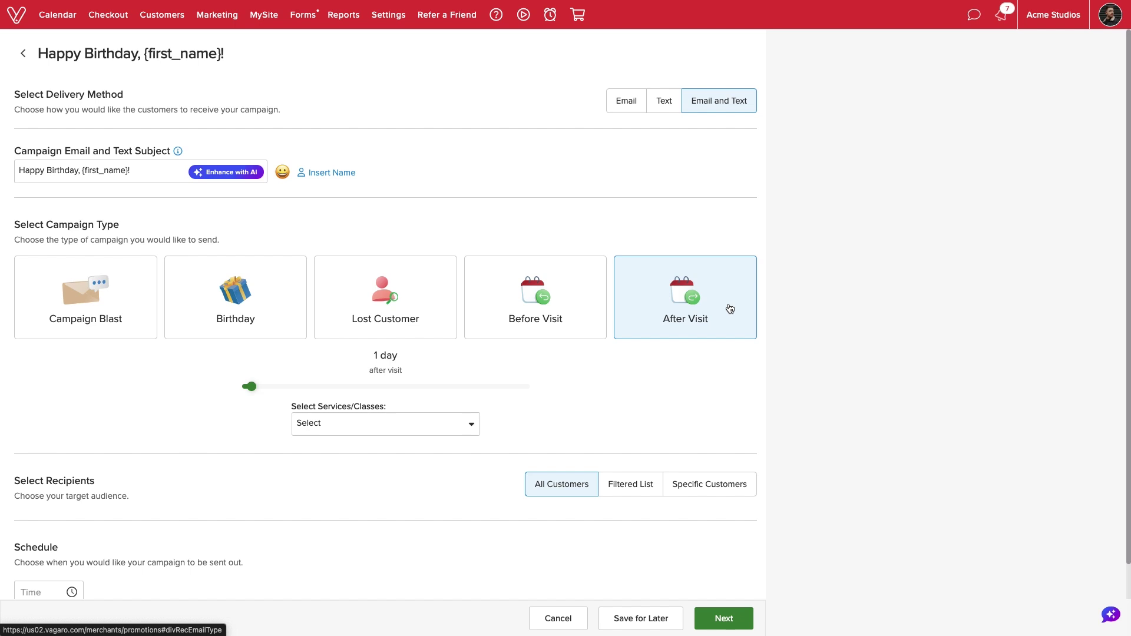
click(288, 305)
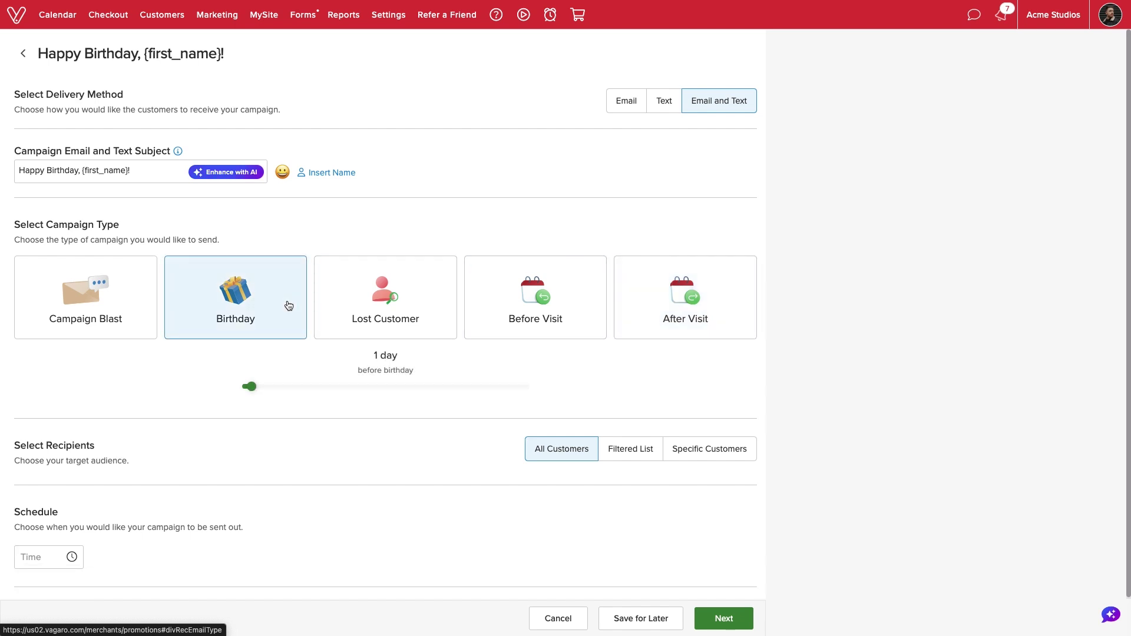
click(429, 314)
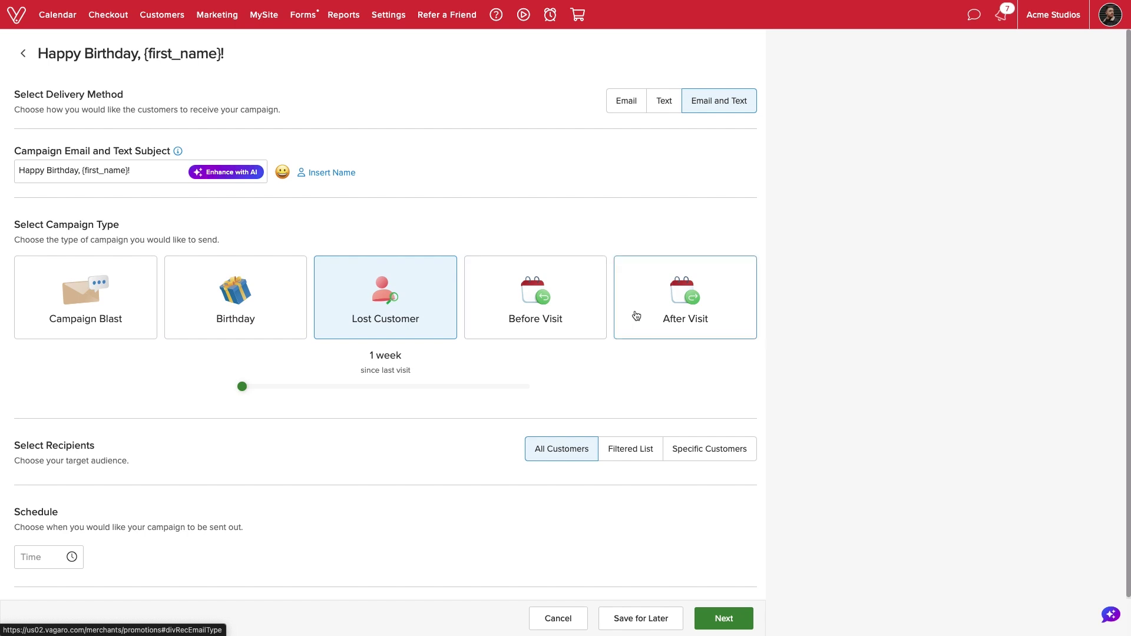
click(637, 315)
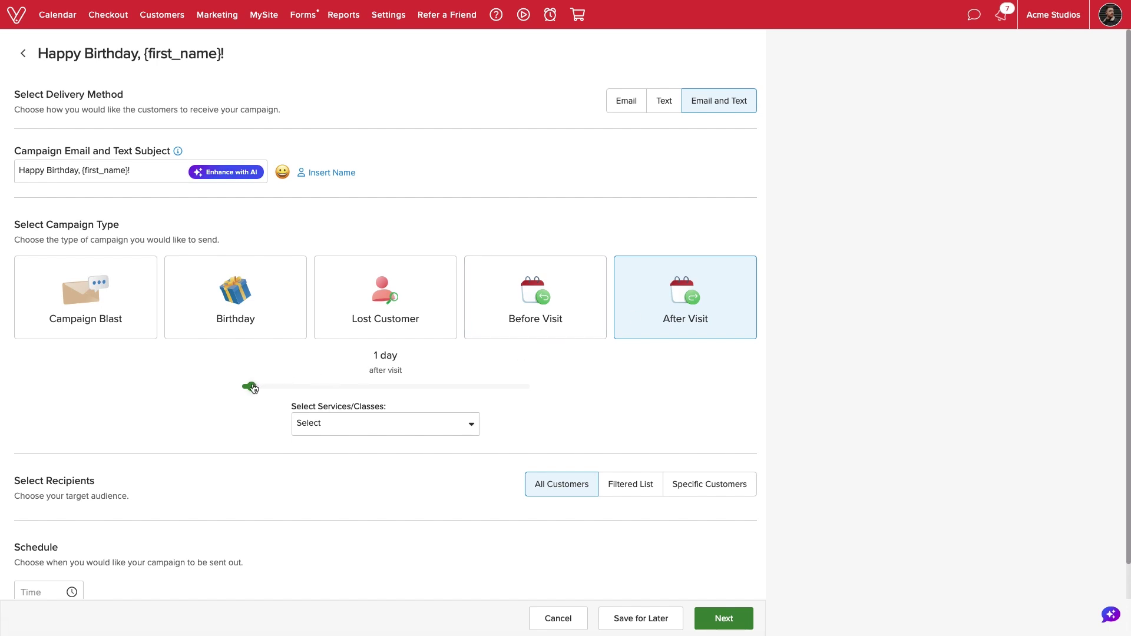
drag(252, 387, 318, 386)
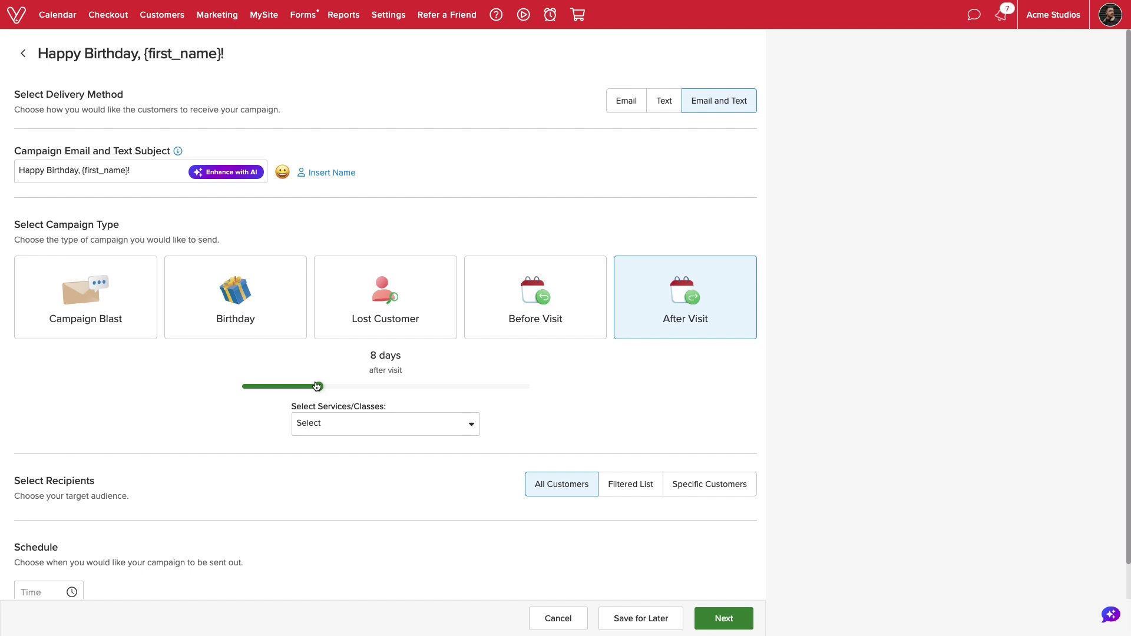
- Target the Haircuts and Other services, then switch the type to Campaign Blast
click(362, 425)
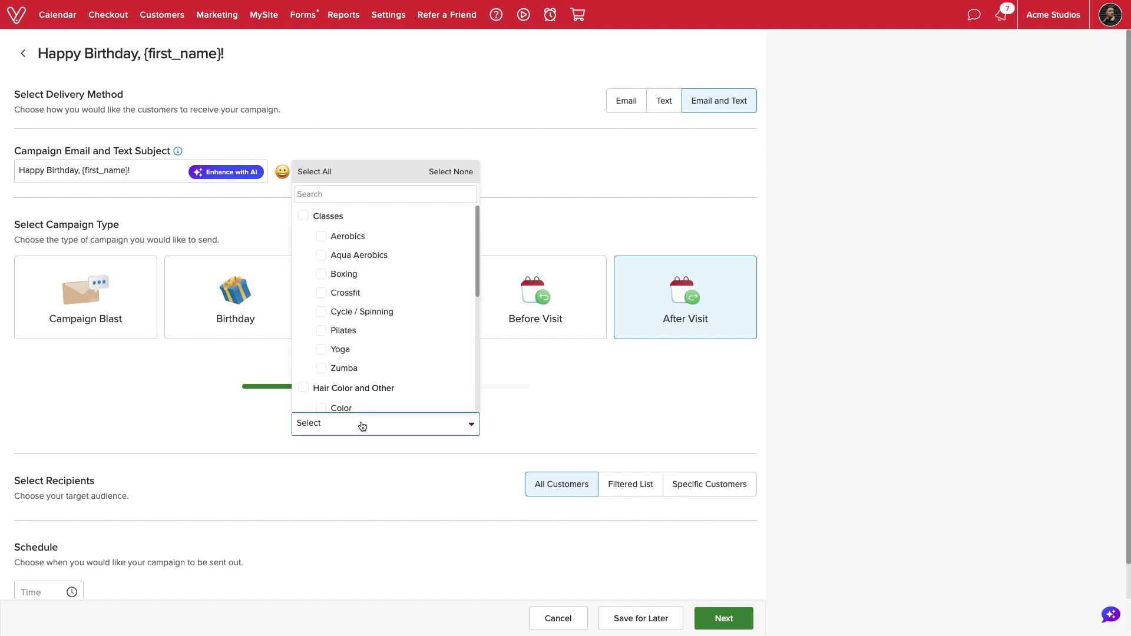
scroll(391, 313, down, 3)
scroll(393, 313, down, 3)
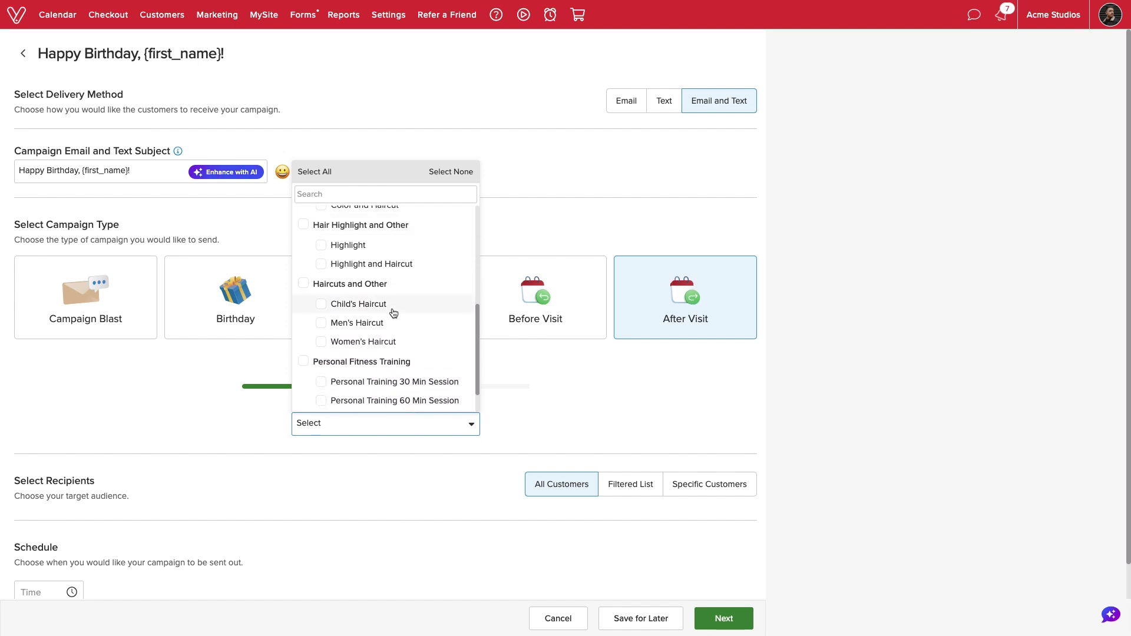
click(303, 284)
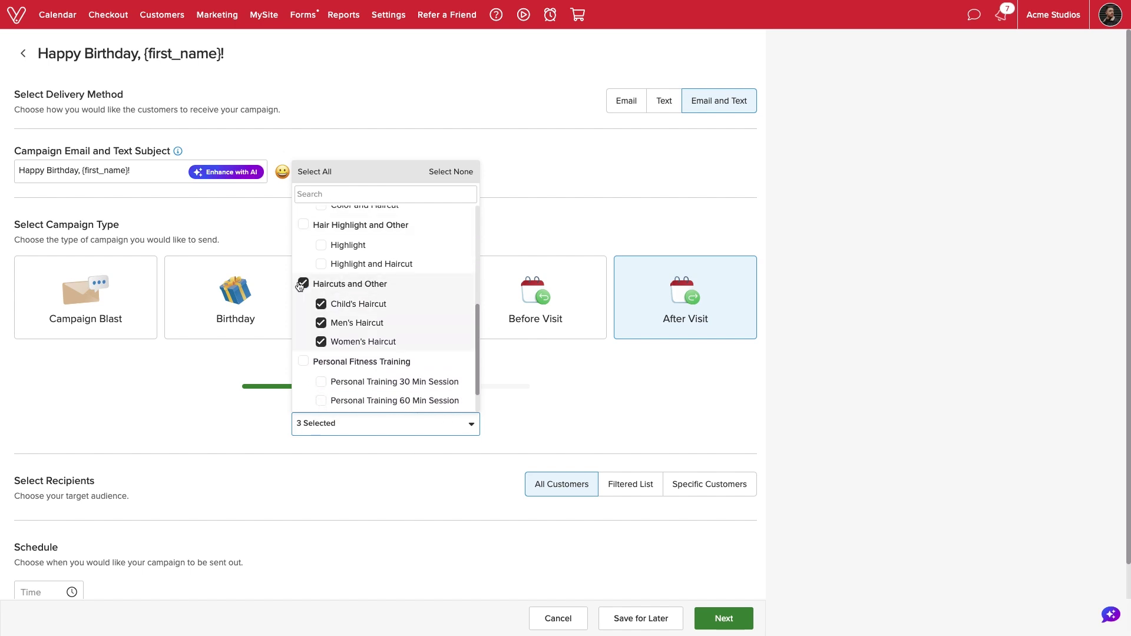
click(235, 371)
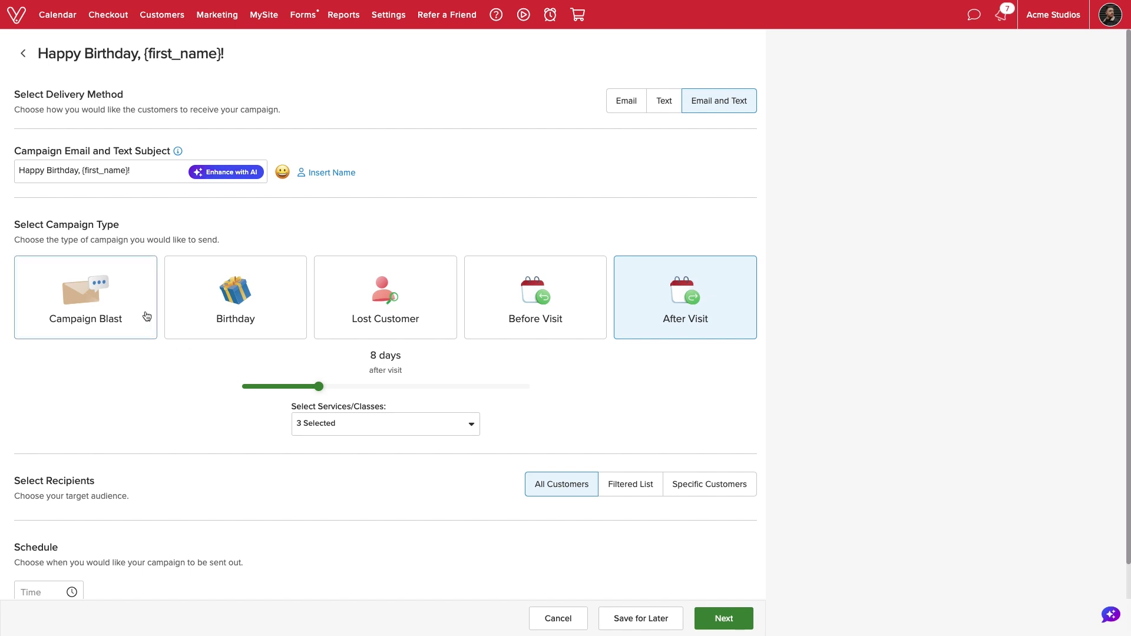
click(139, 311)
scroll(297, 378, down, 1)
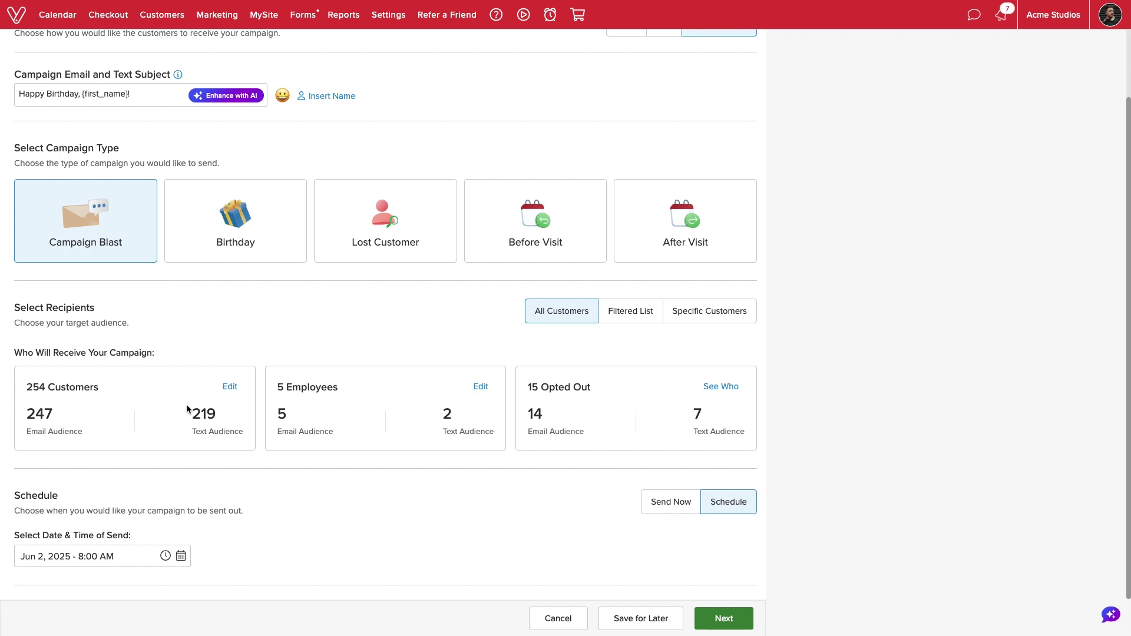
click(229, 387)
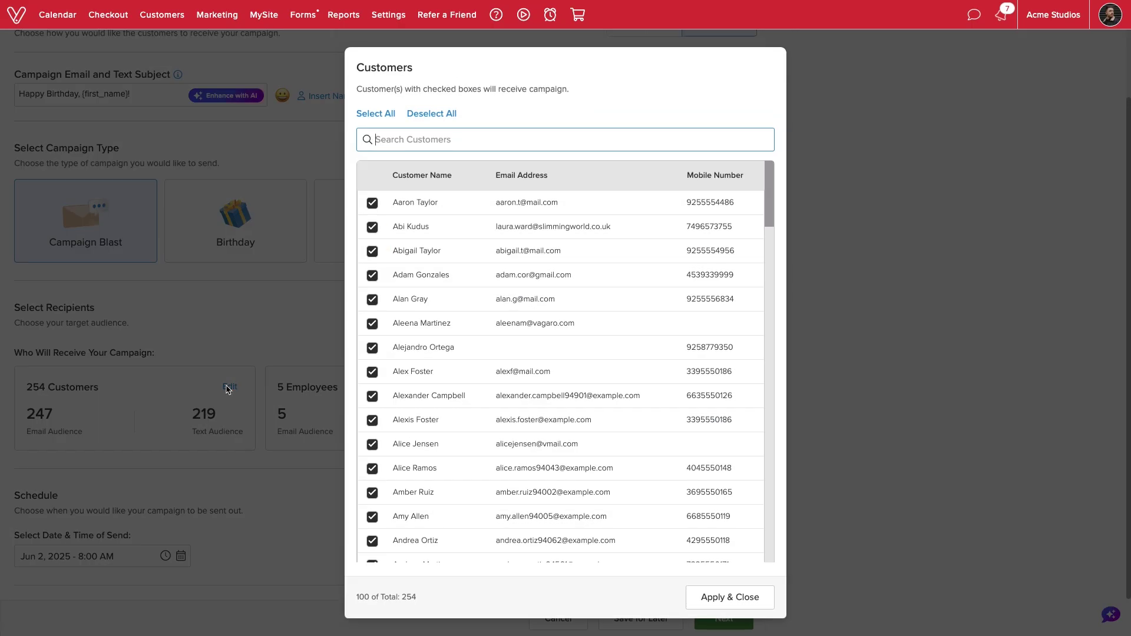
click(372, 324)
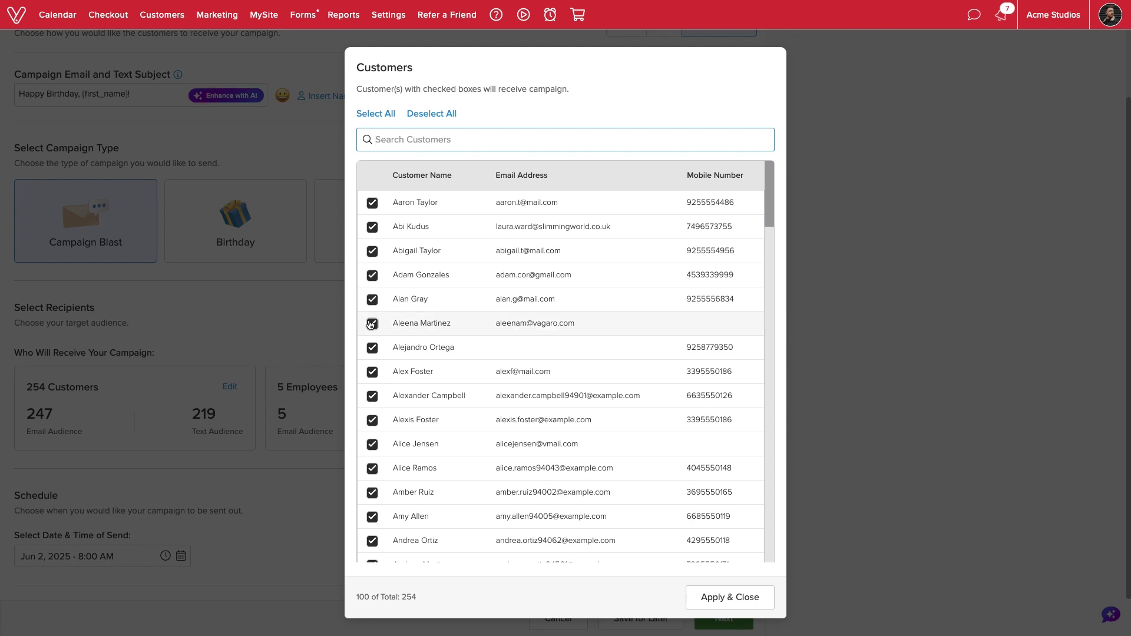
click(372, 348)
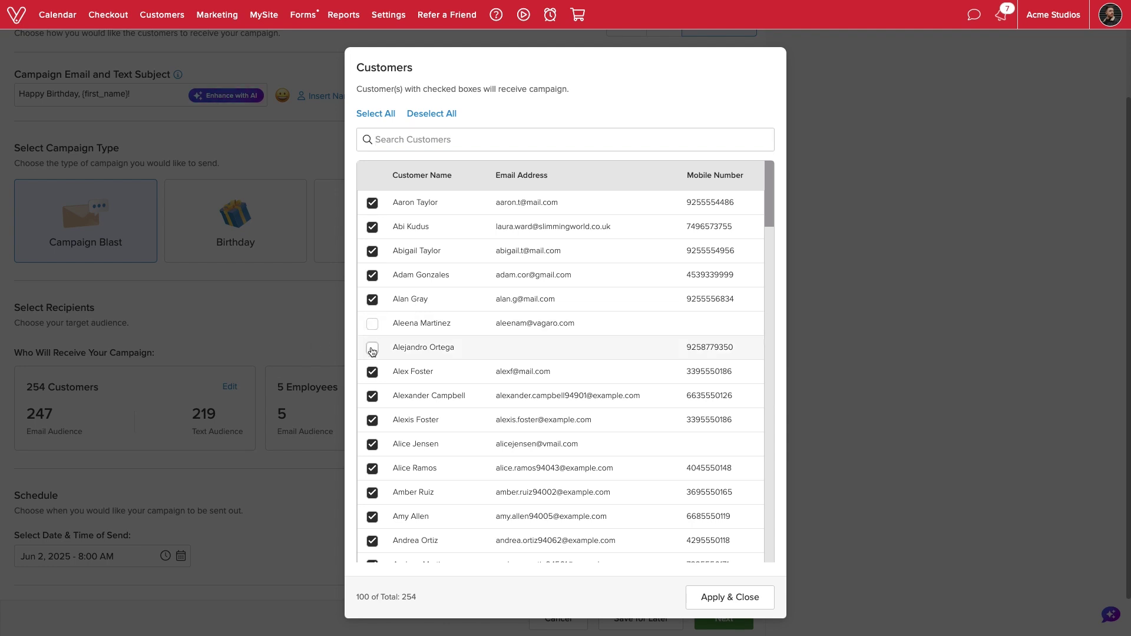
click(371, 350)
click(372, 324)
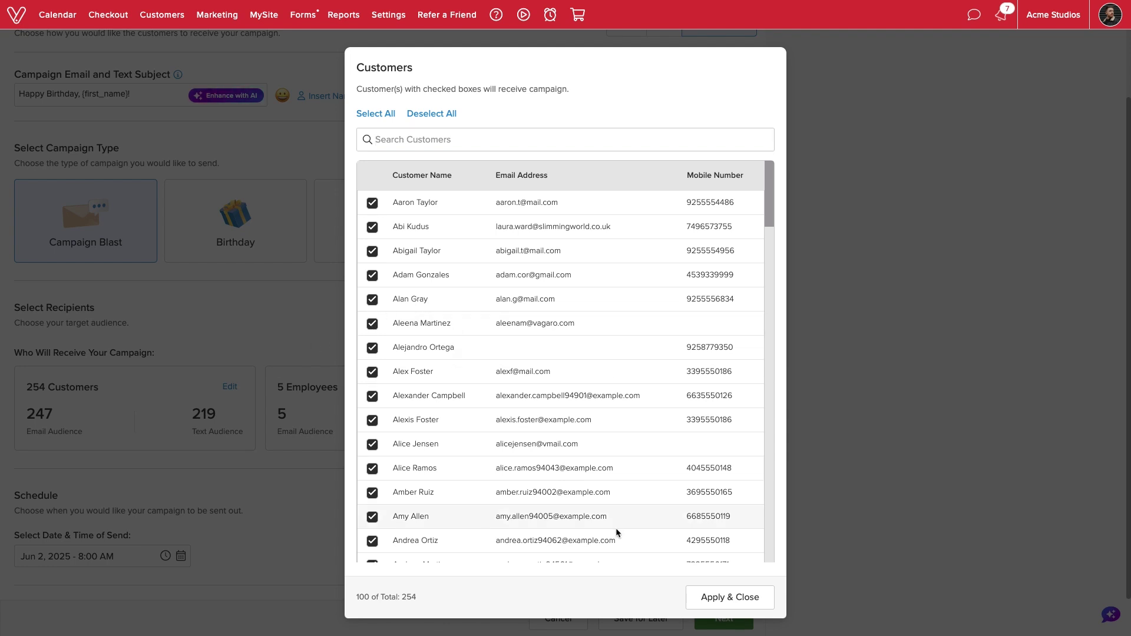
click(690, 597)
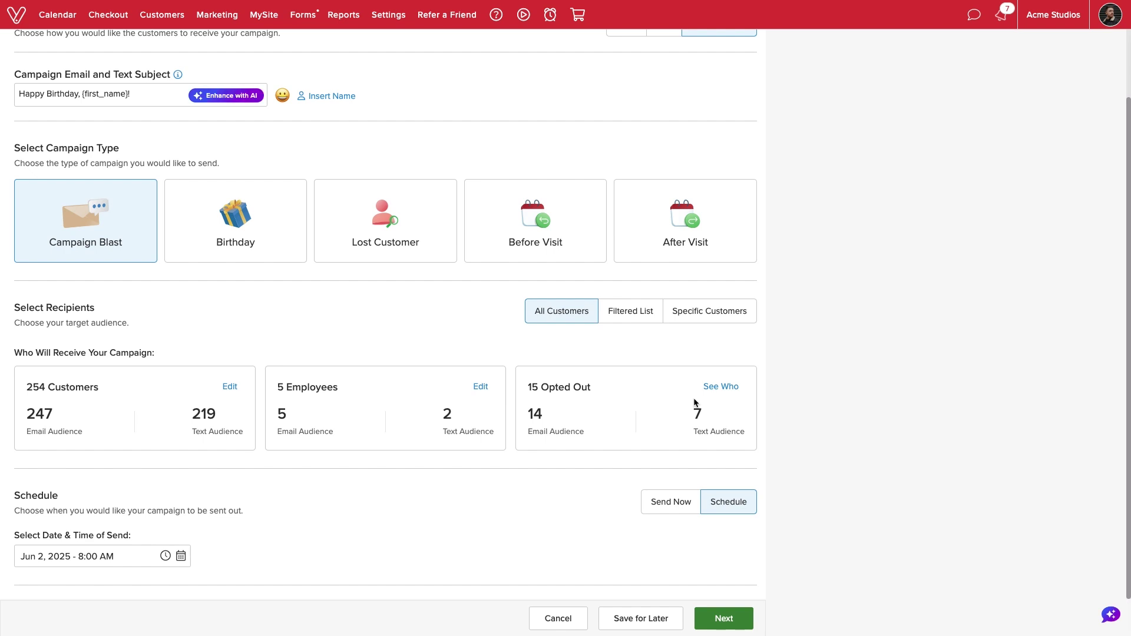
click(626, 318)
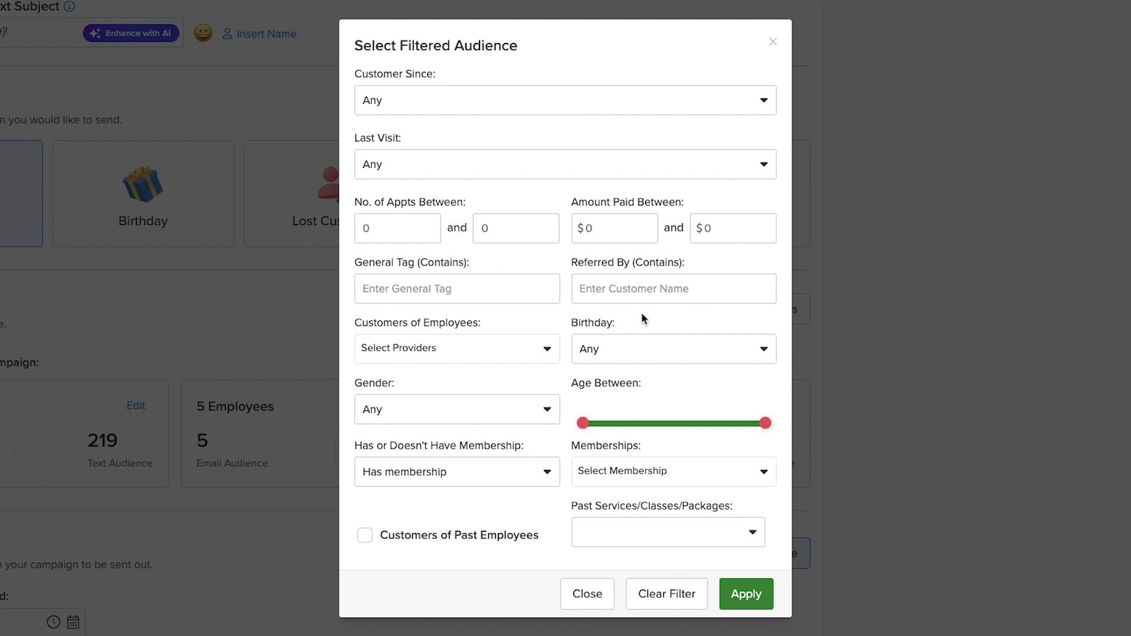
click(736, 598)
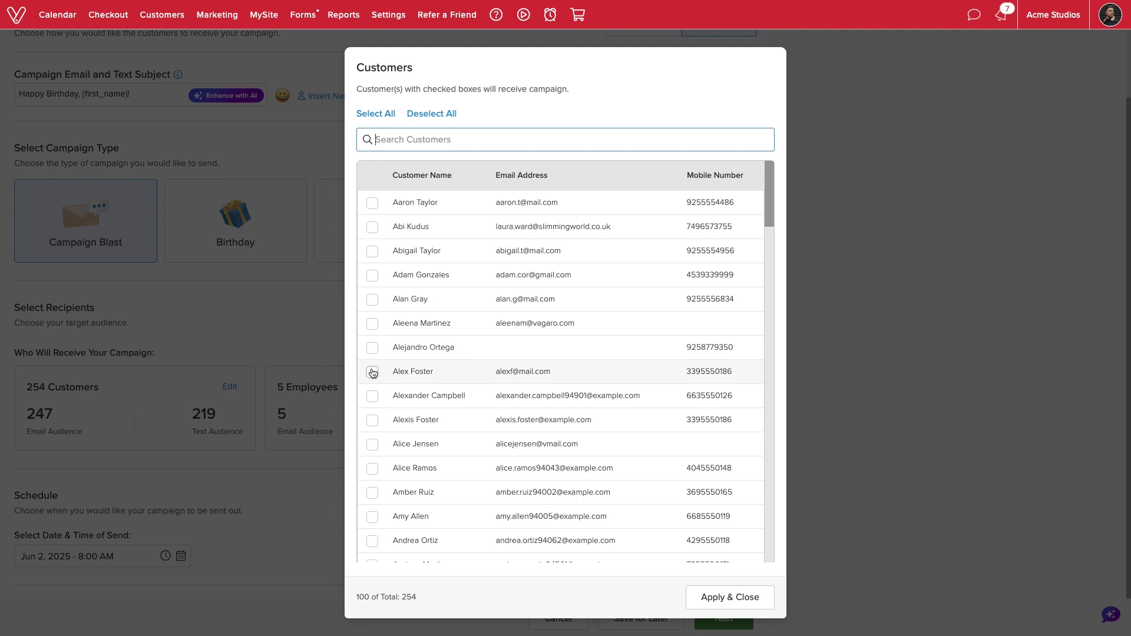
click(372, 372)
click(372, 397)
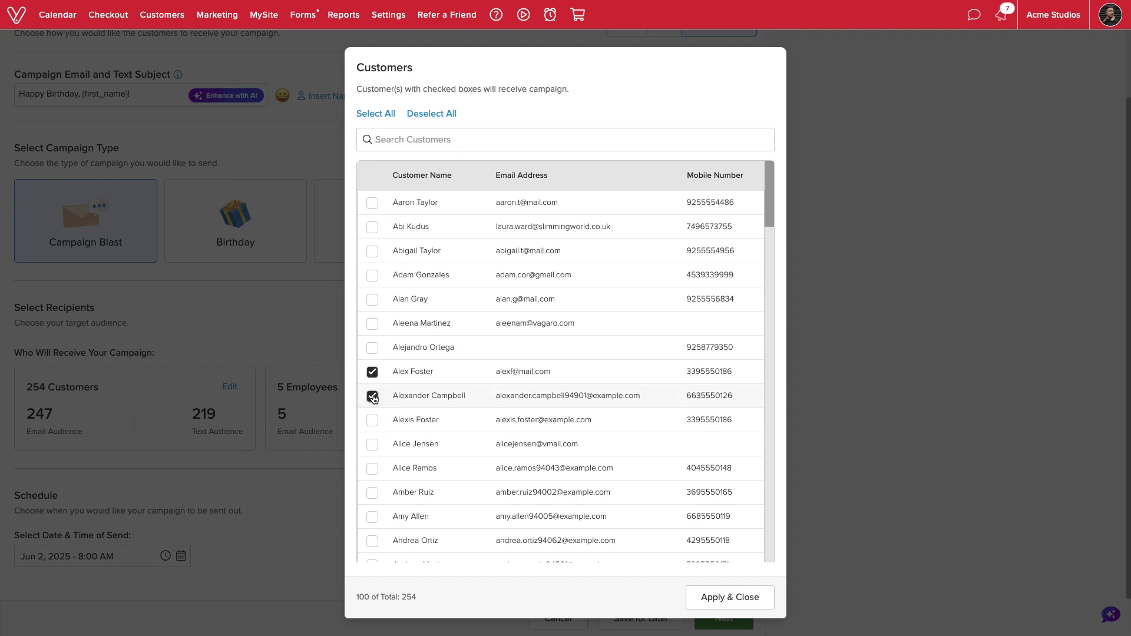
click(691, 595)
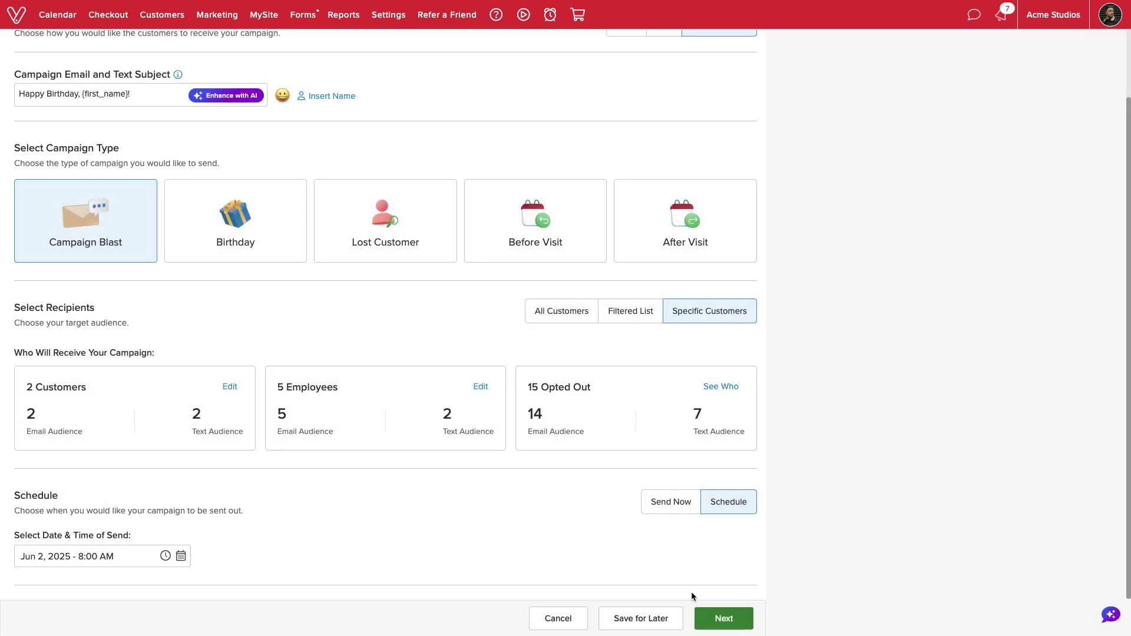
click(535, 319)
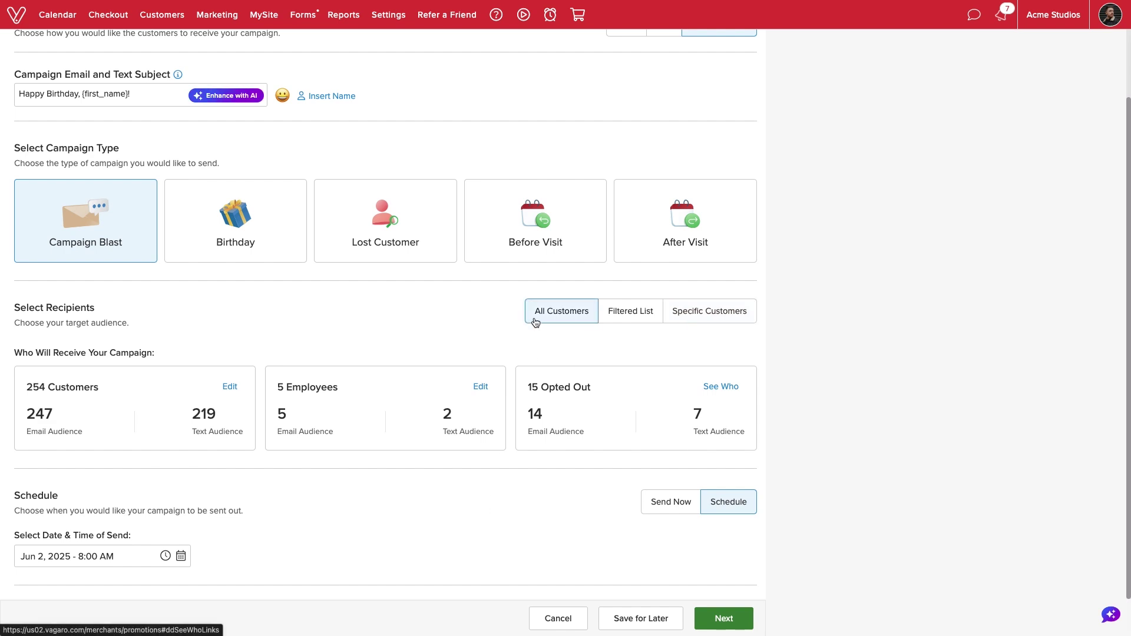
click(677, 510)
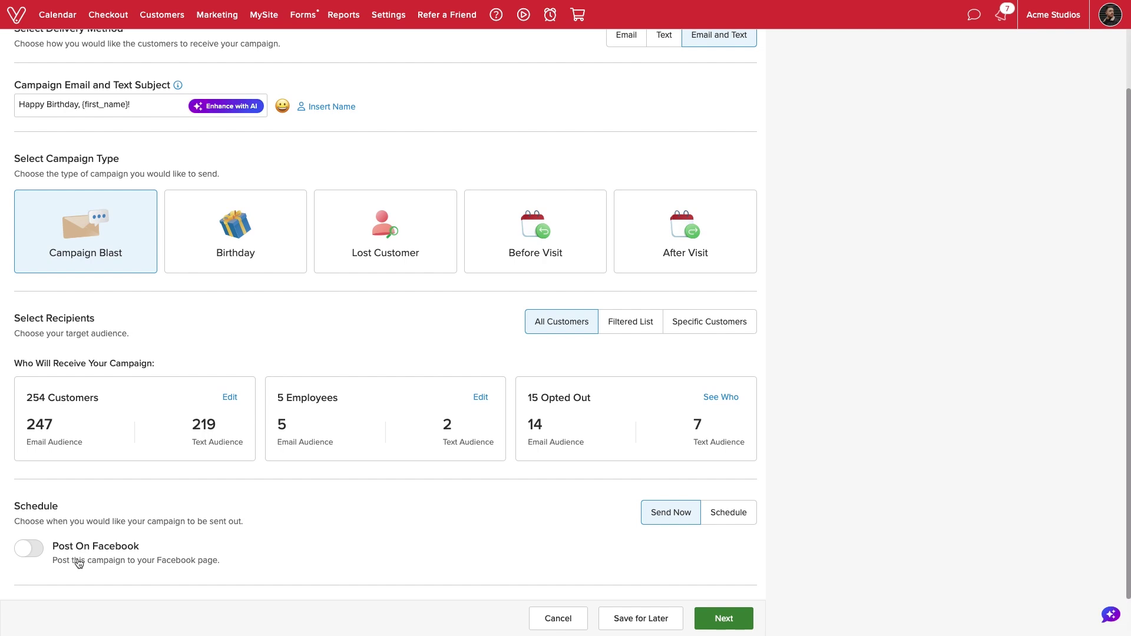
click(720, 525)
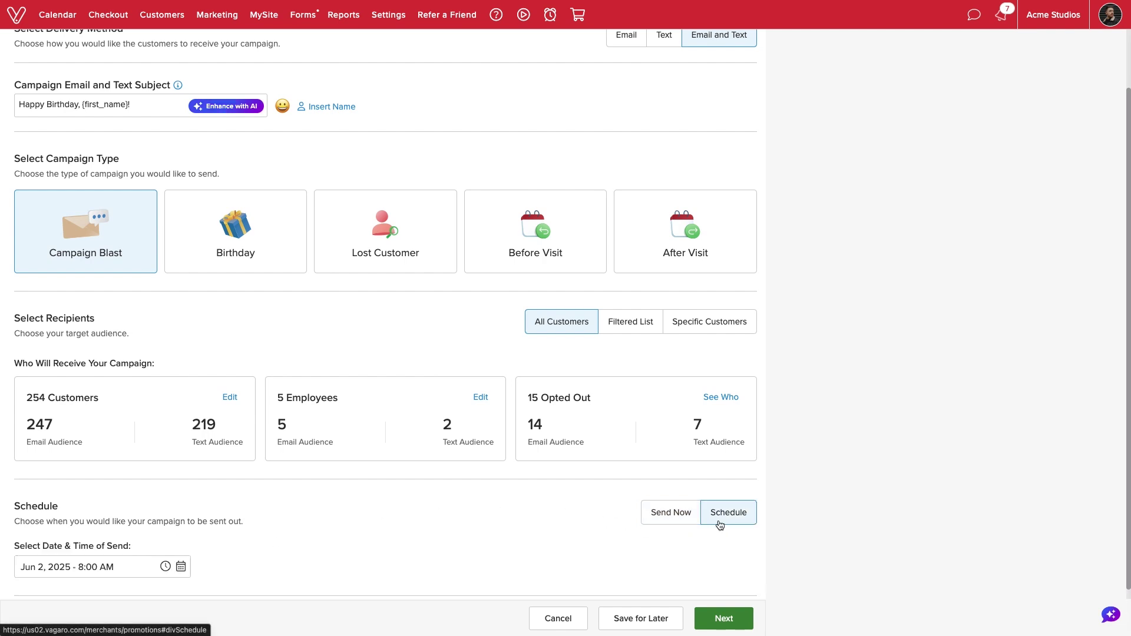
click(180, 567)
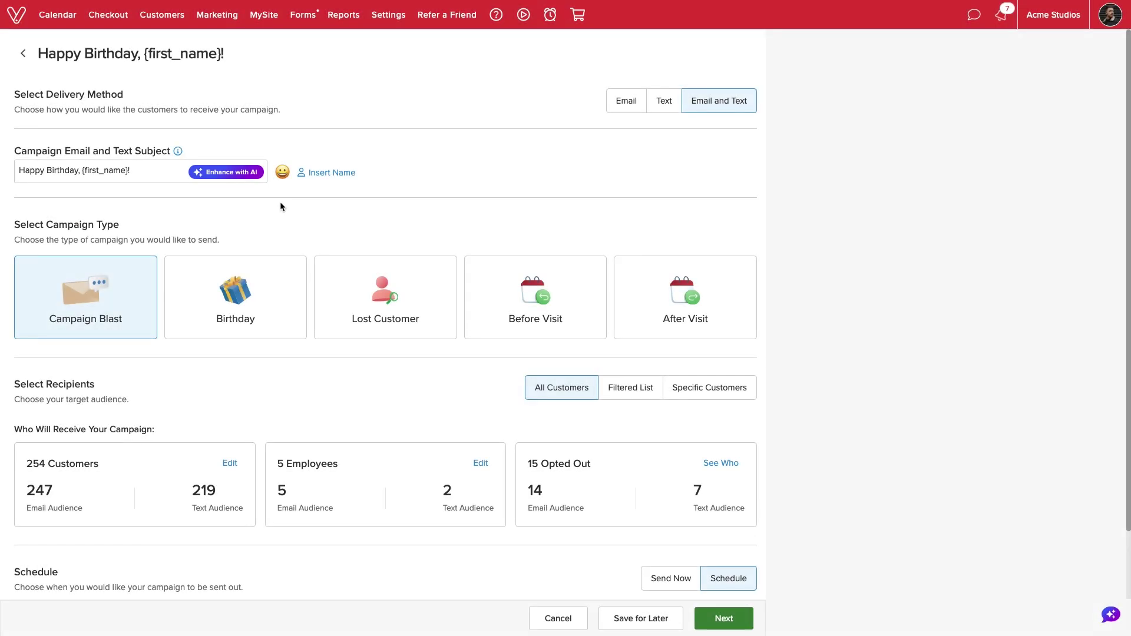
- Select the Birthday type, set the slider to 7 days before, and choose a 7:00 AM send time
click(271, 290)
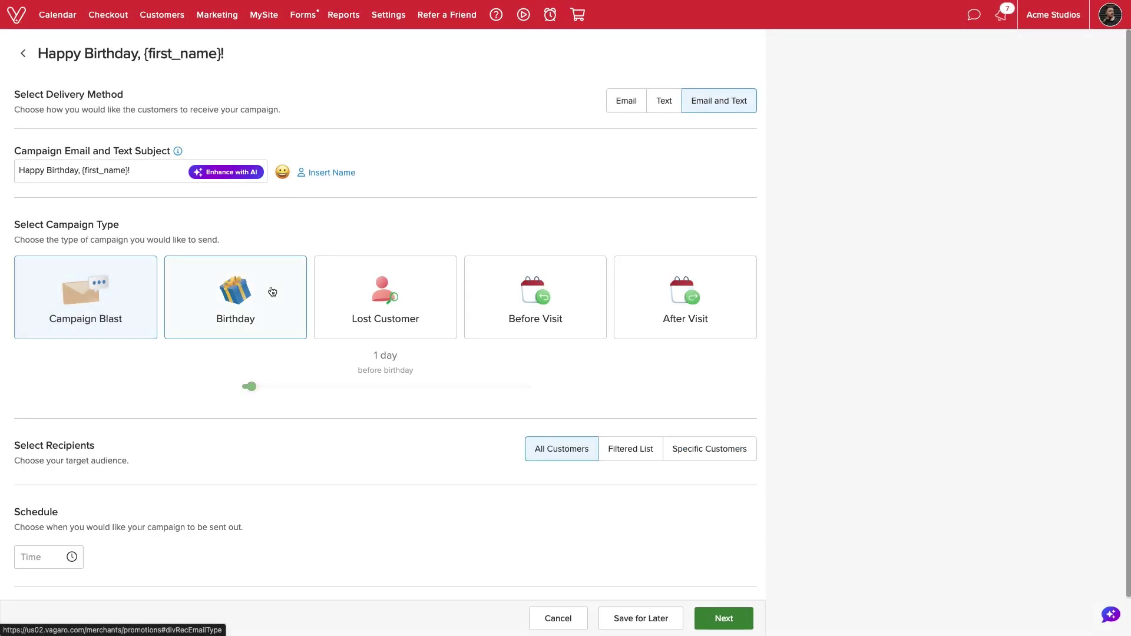
drag(252, 388, 309, 394)
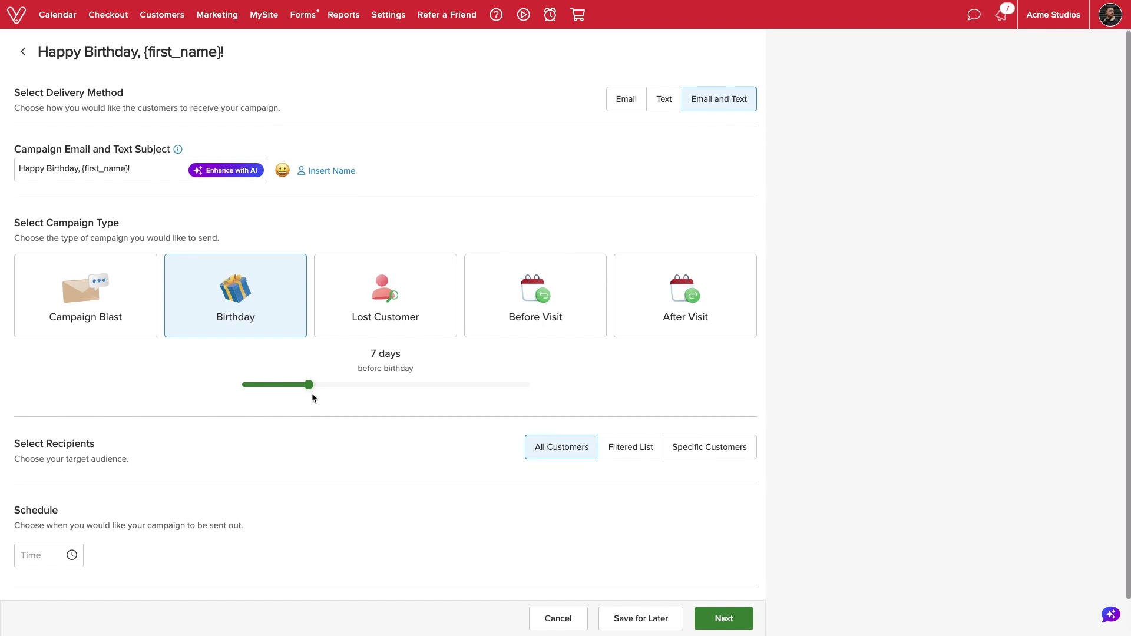
click(70, 554)
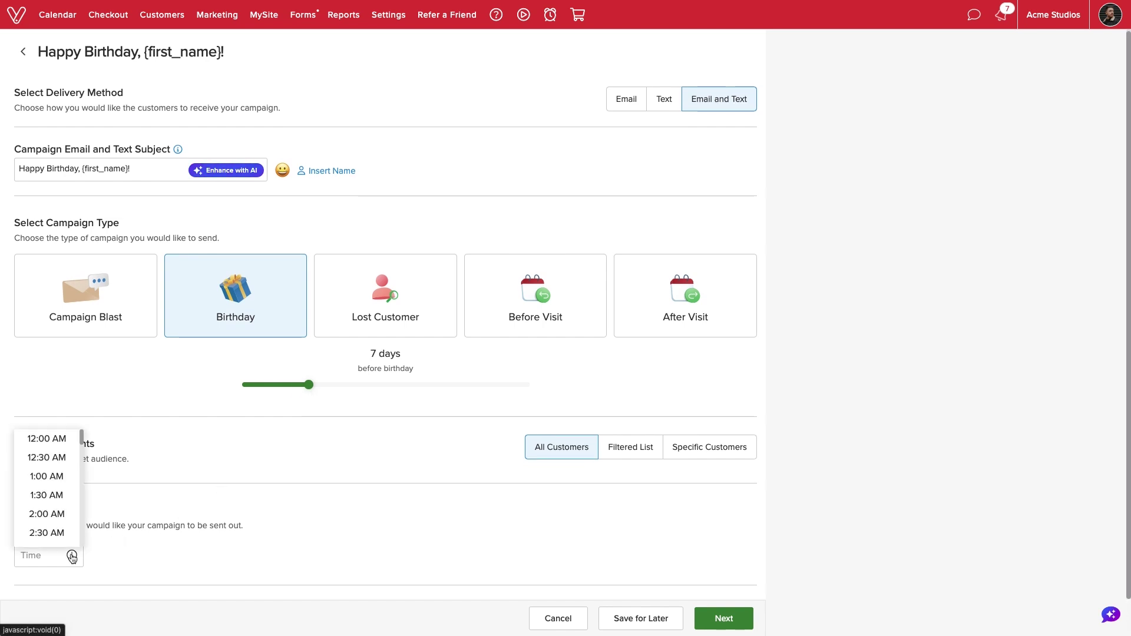
scroll(55, 507, down, 4)
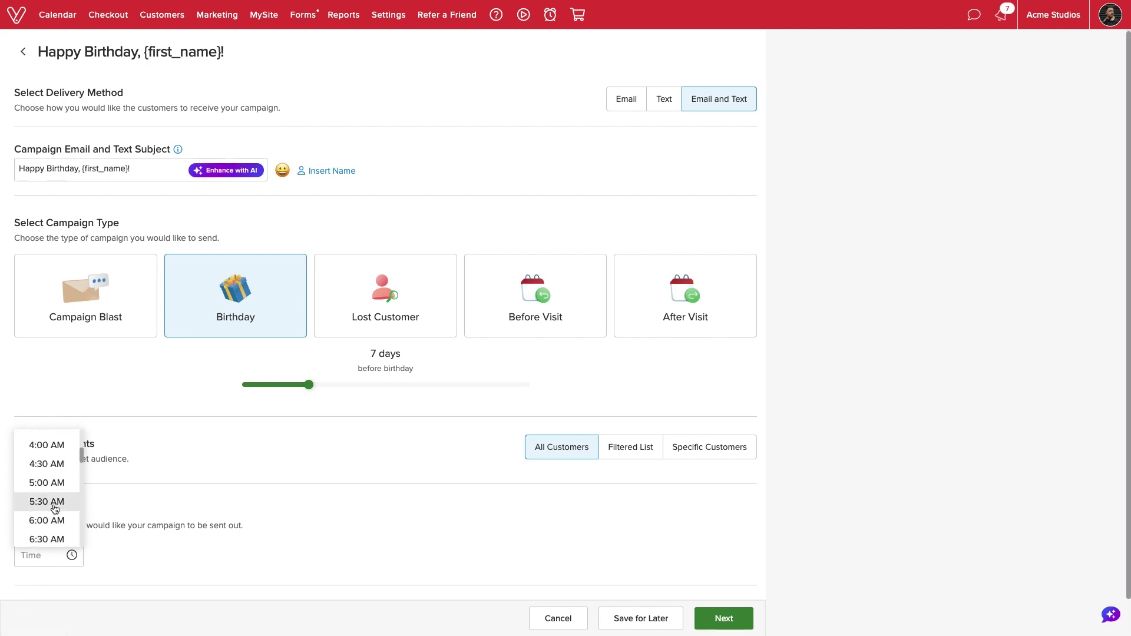
click(55, 511)
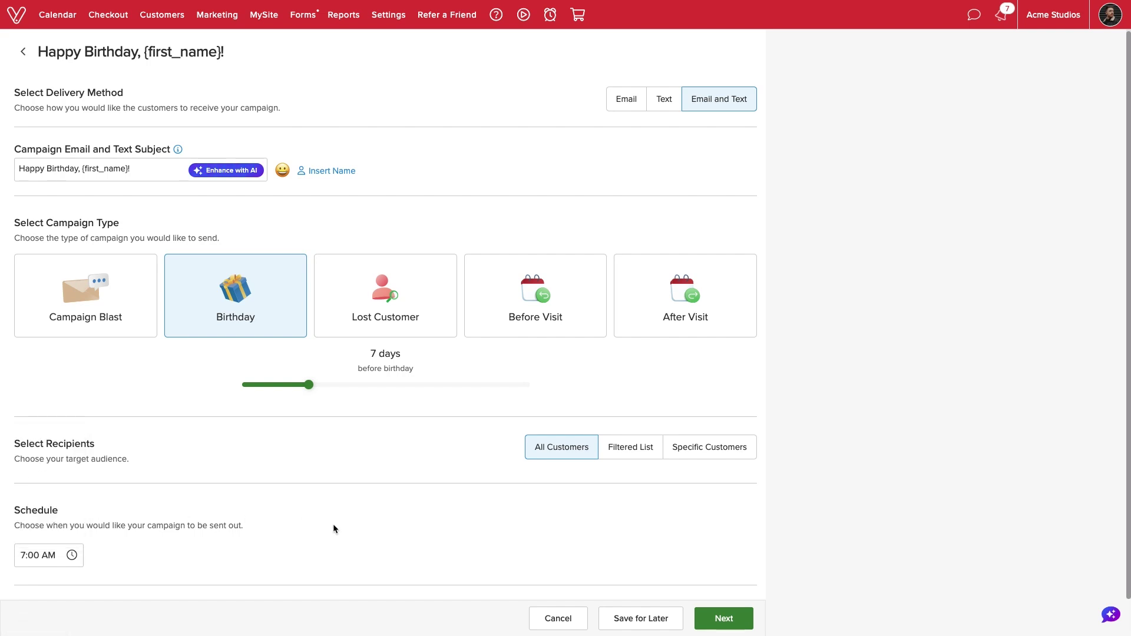